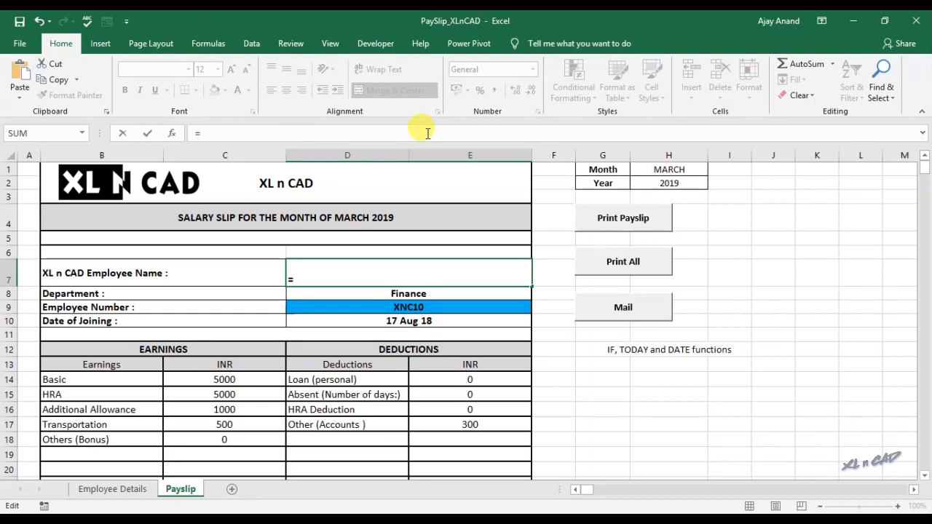
- Start an IF formula in D7 with the logical test TODAY()<DATE(2019,05,10)
text(IF()
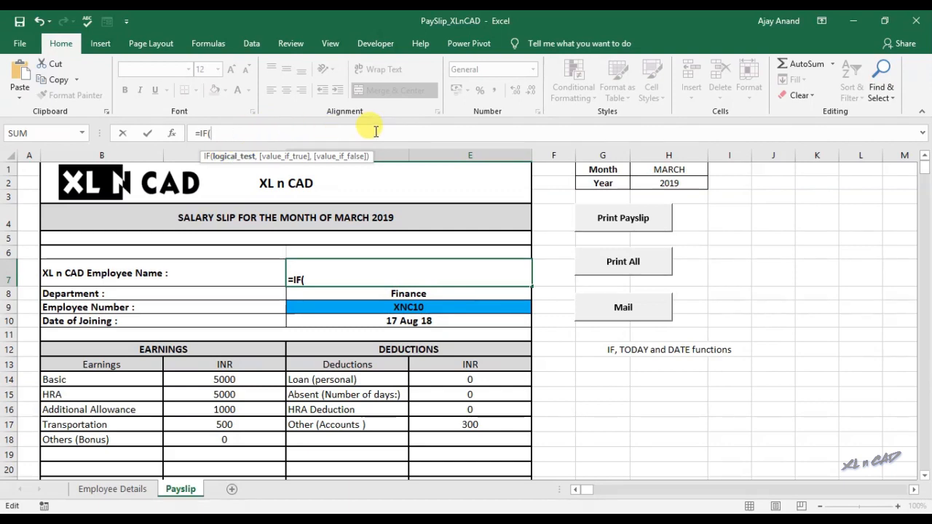
text(TODAY)
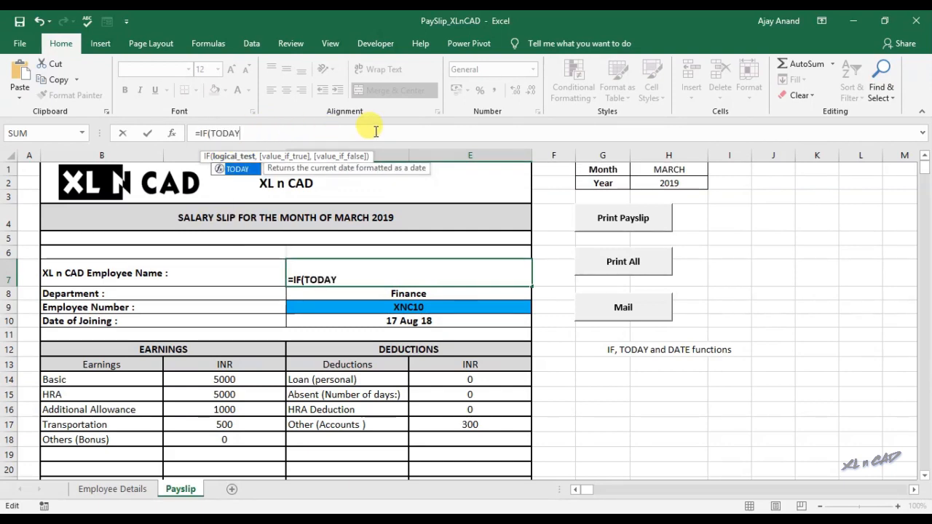
text(())
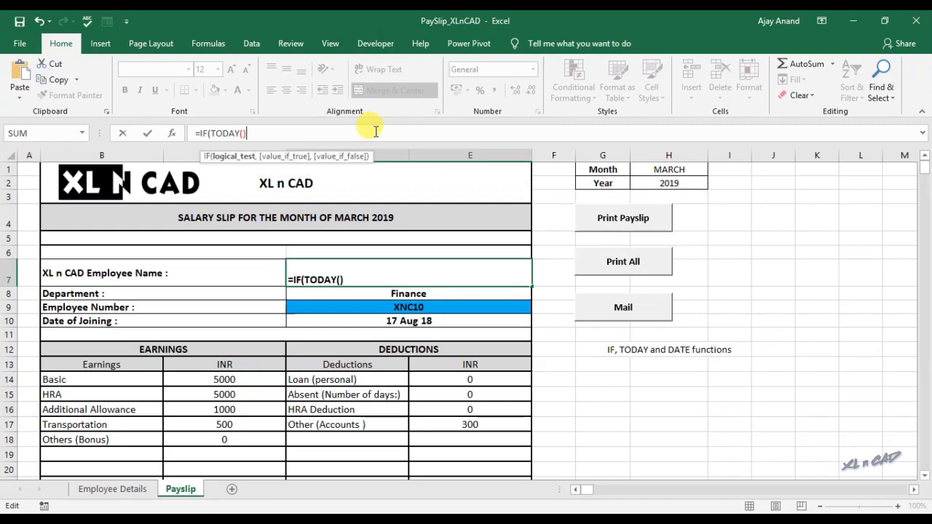
text(<)
text(DA)
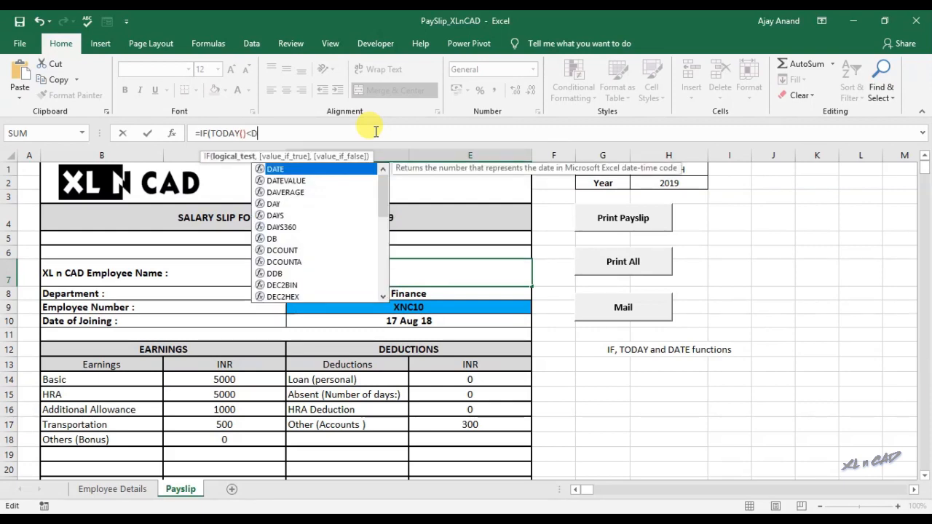
text(TE()
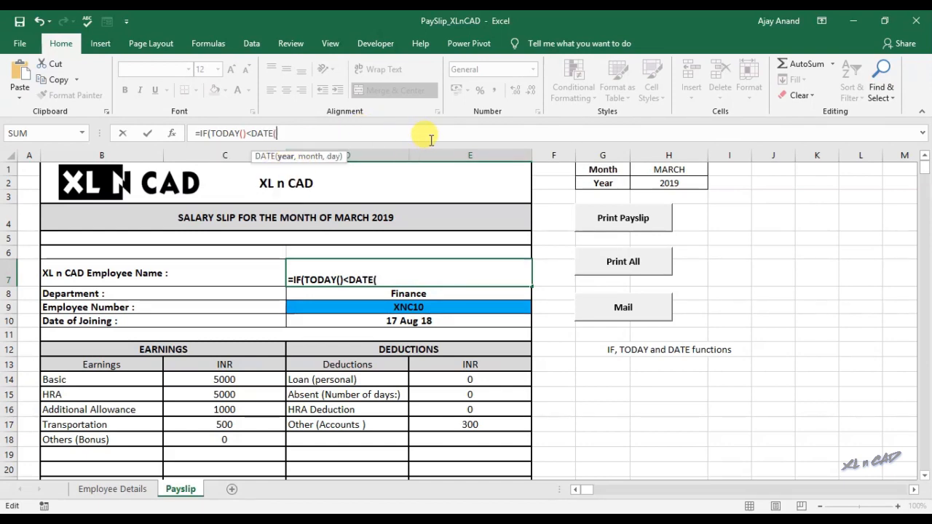
text(2019,)
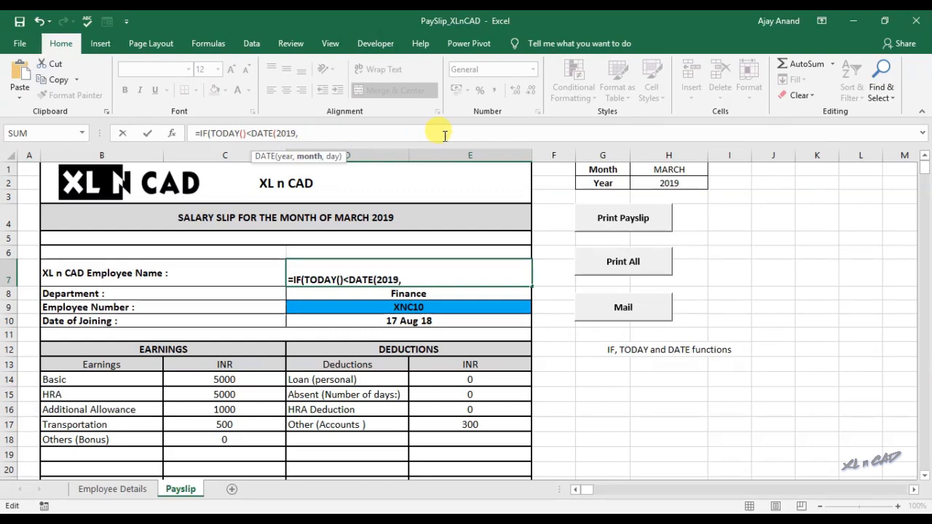
text(05)
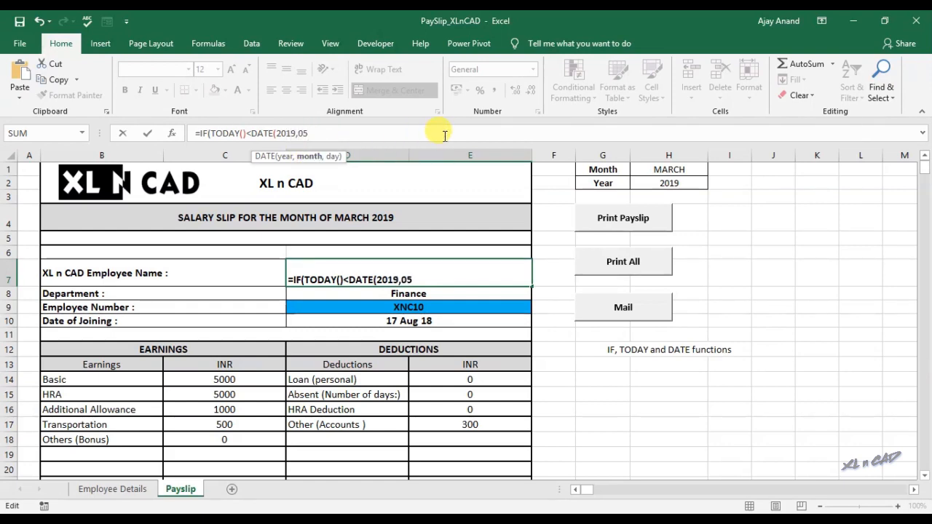
text(,)
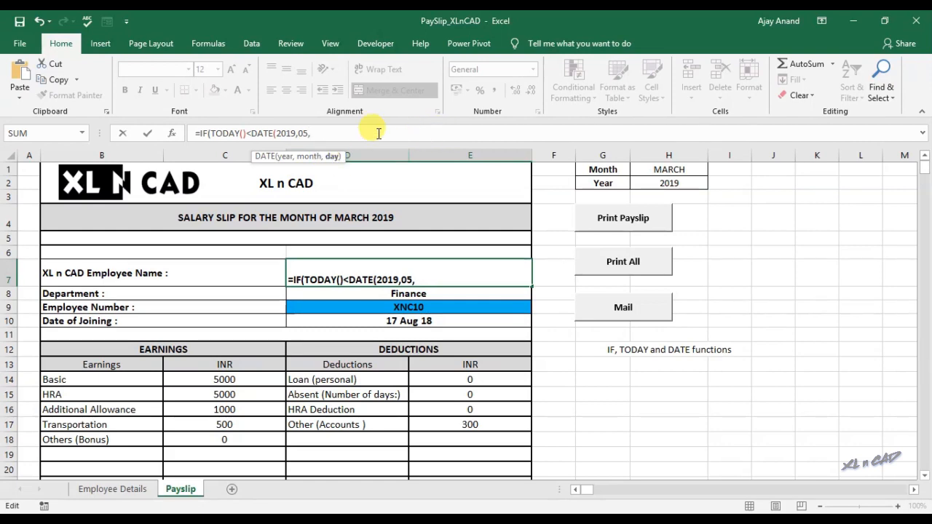
text(10))
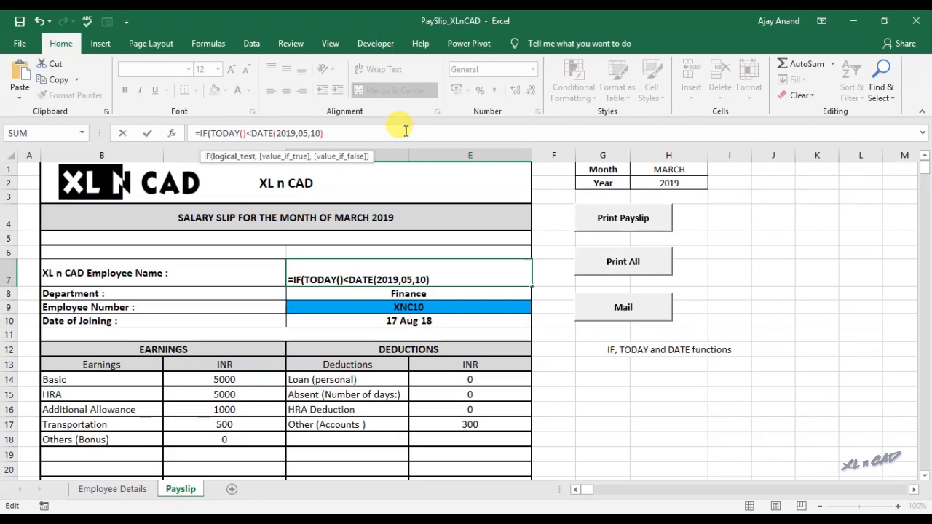
text(,)
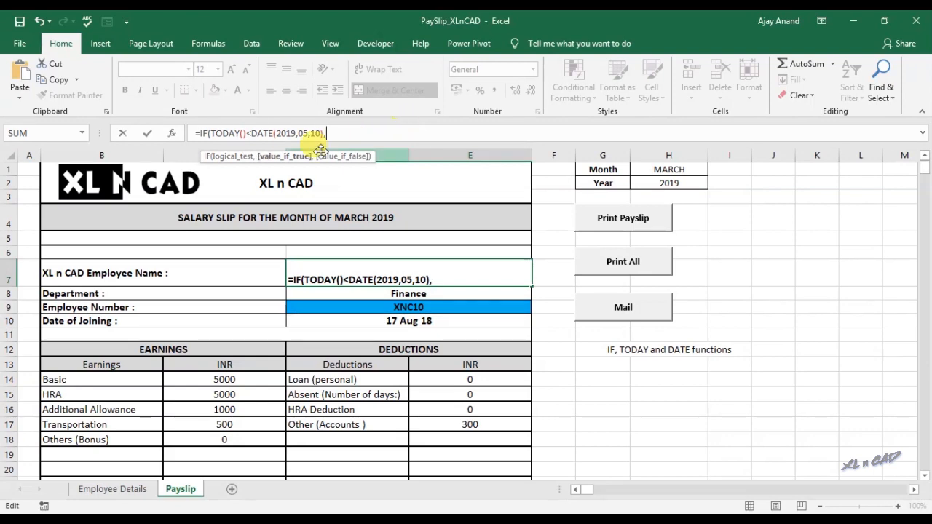
- Complete the D7 formula with the copied VLOOKUP expression as the true value and "Formula Expired" as the false value
right_click(434, 136)
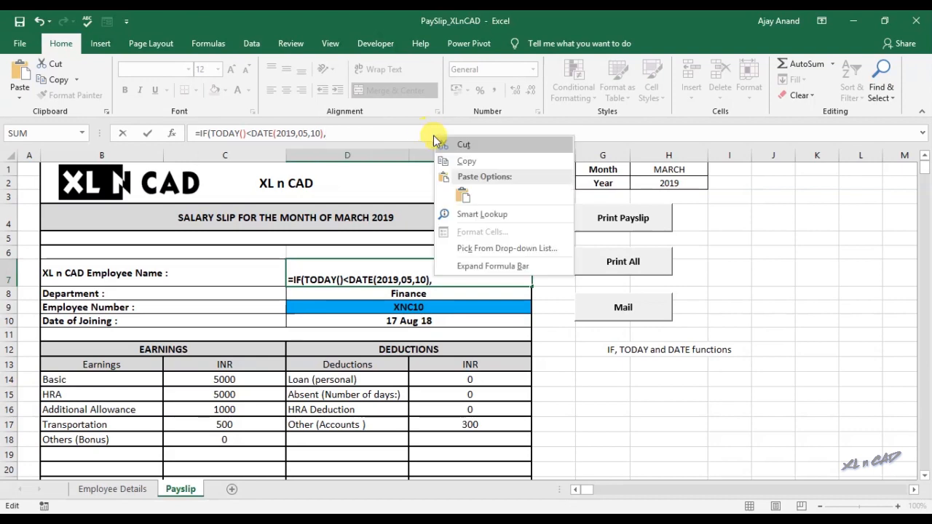
click(462, 193)
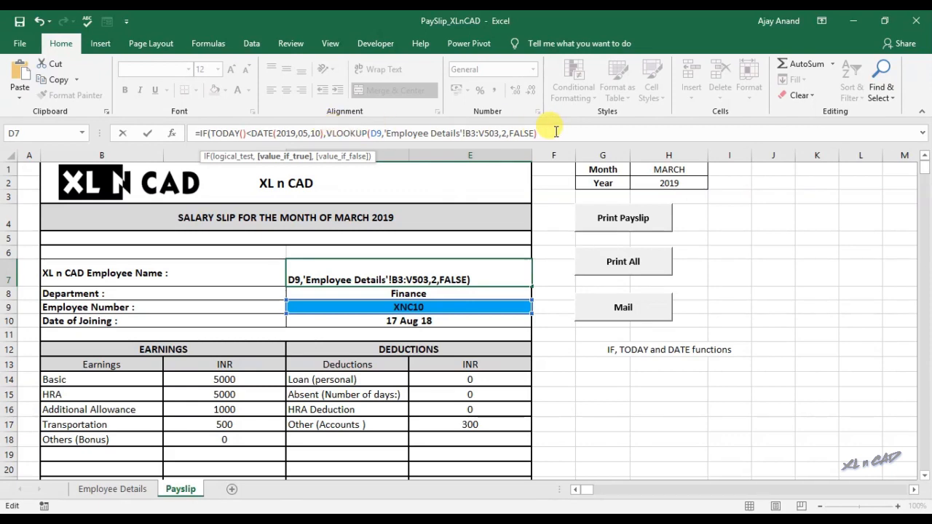
text(,)
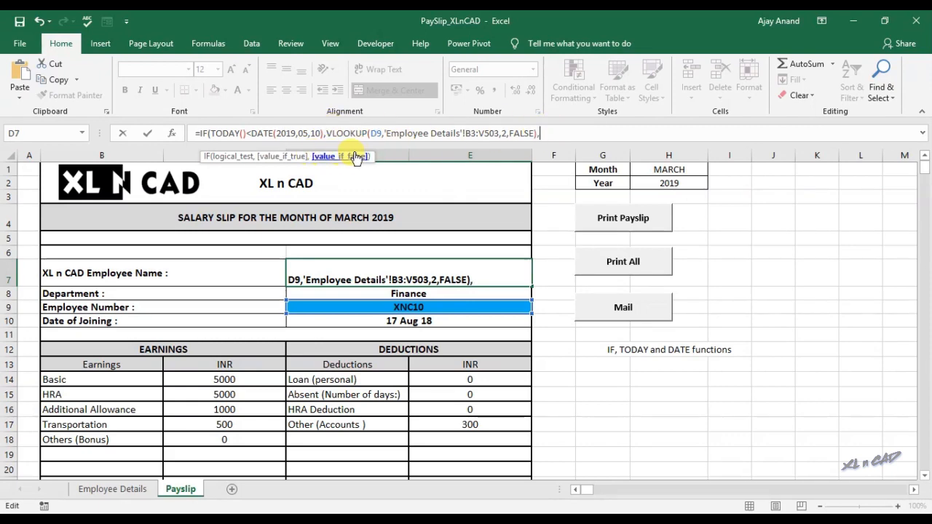
text(")
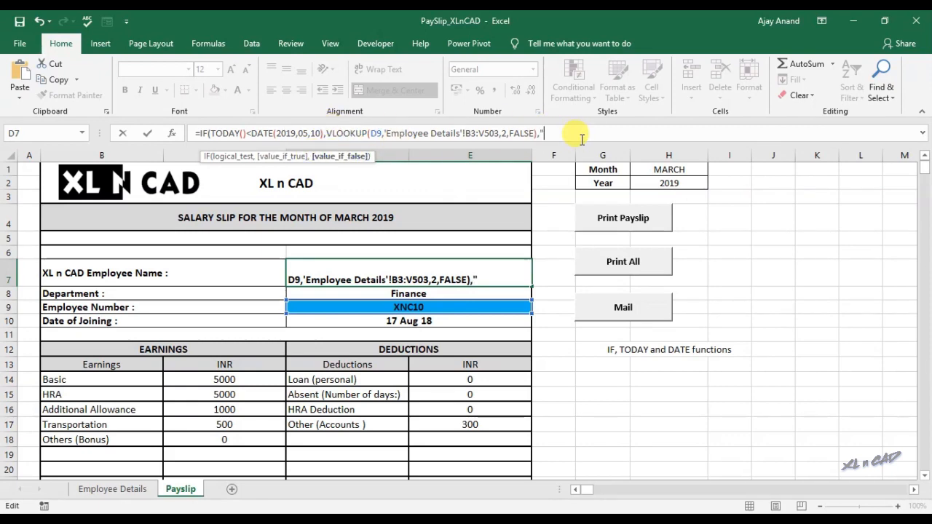
text(Formula)
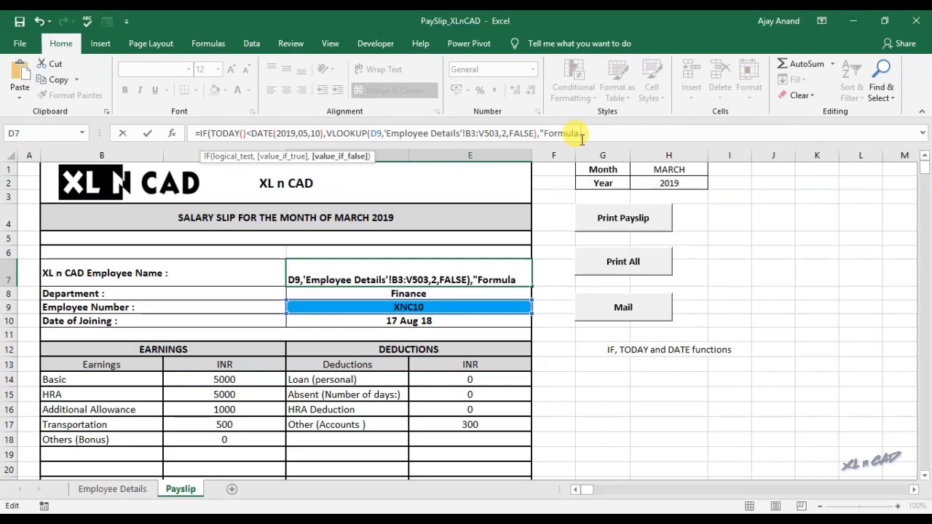
text( Expir)
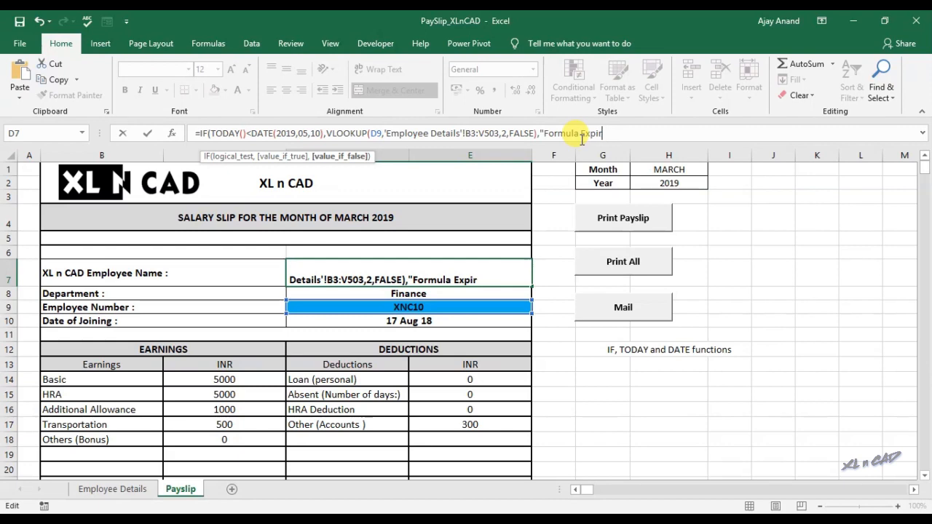
text(ed)
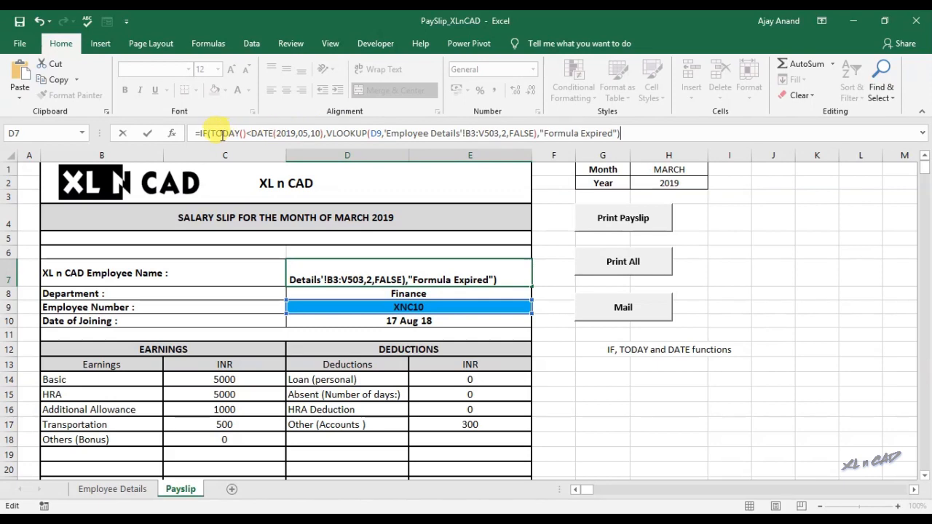
key(Return)
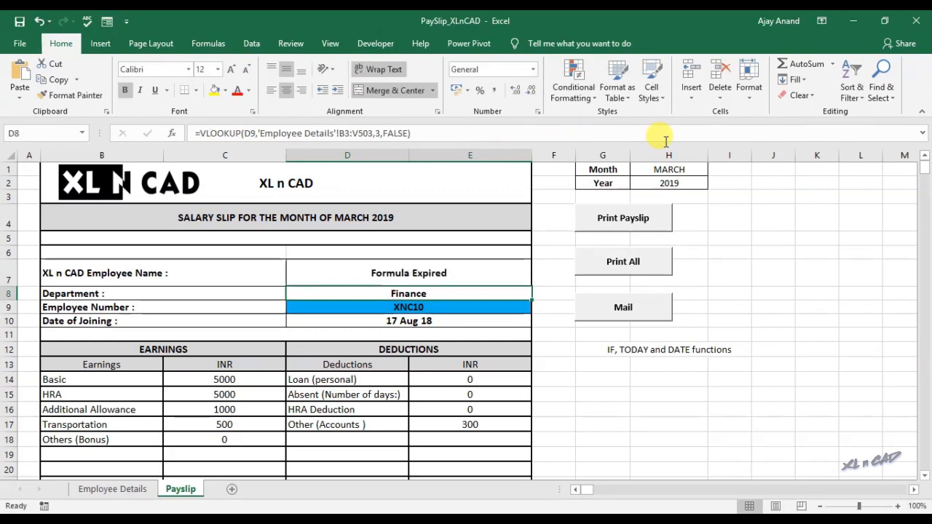
- Check the computer's current date in the system calendar against the expiry date in the D7 formula
click(437, 266)
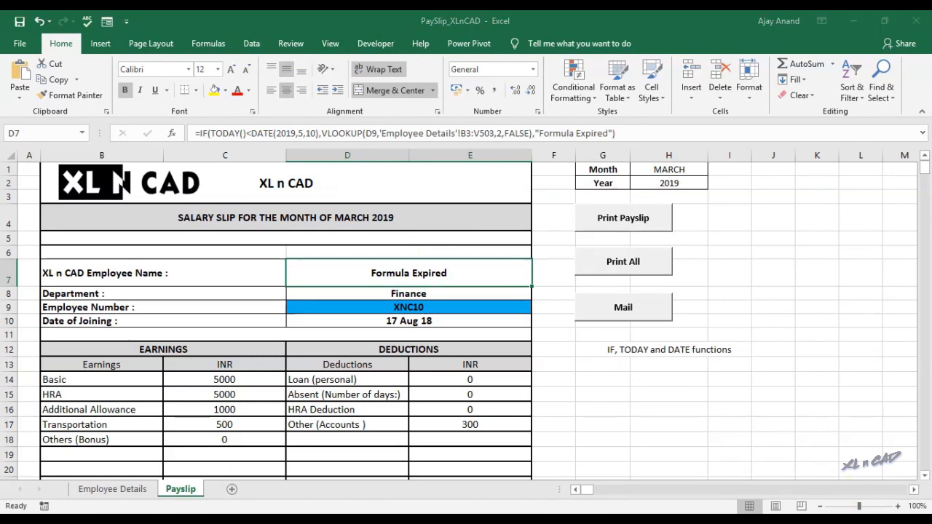
click(867, 517)
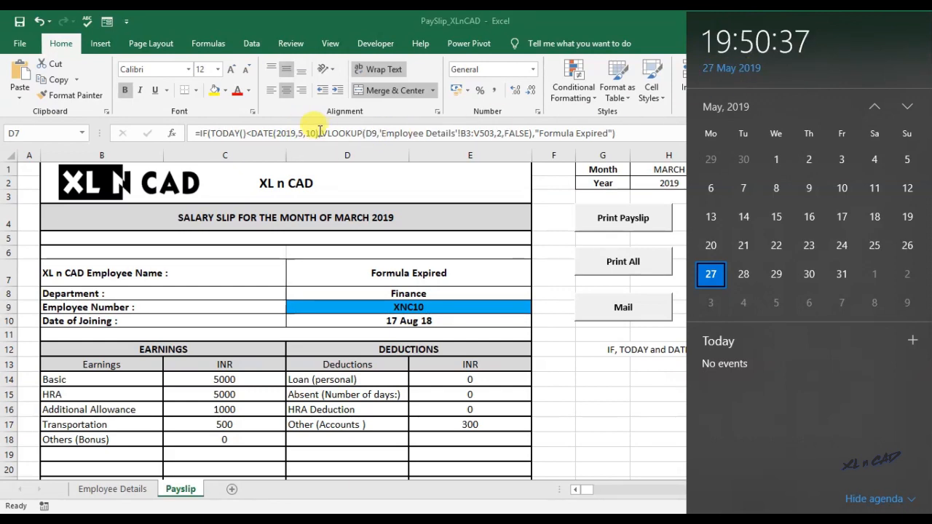
click(312, 134)
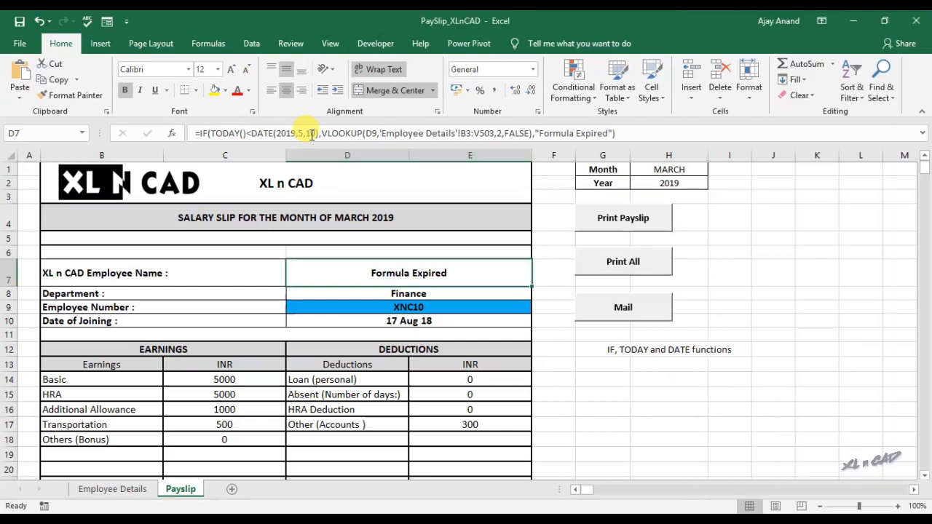
- Change the day in the DATE function of the D7 formula to 28
double_click(310, 133)
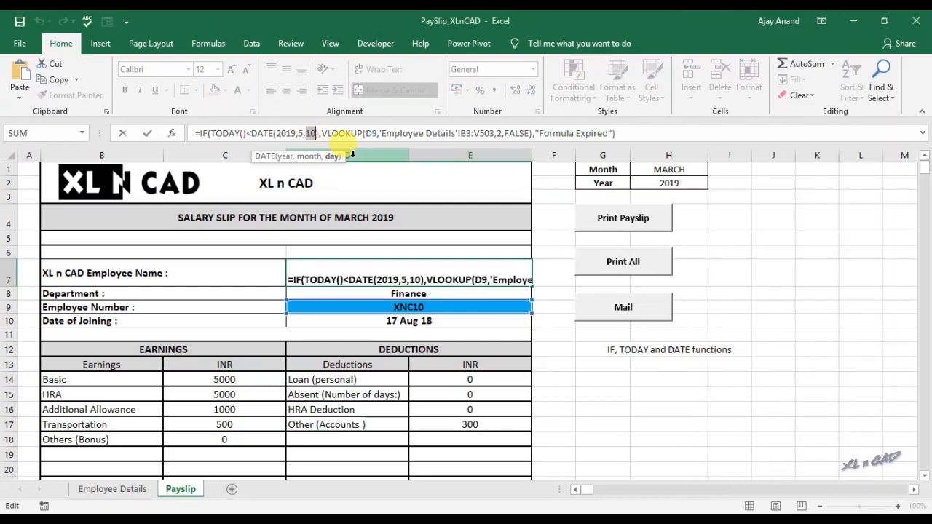
text(2)
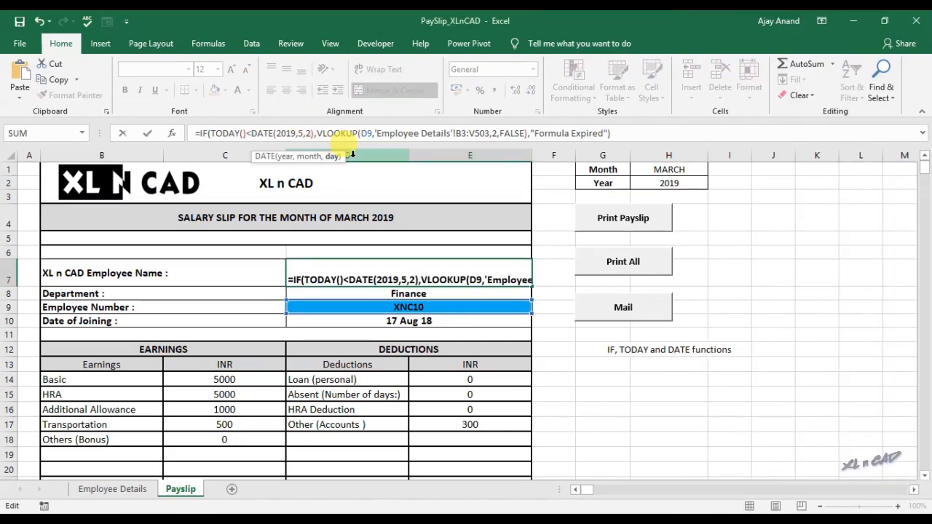
text(8)
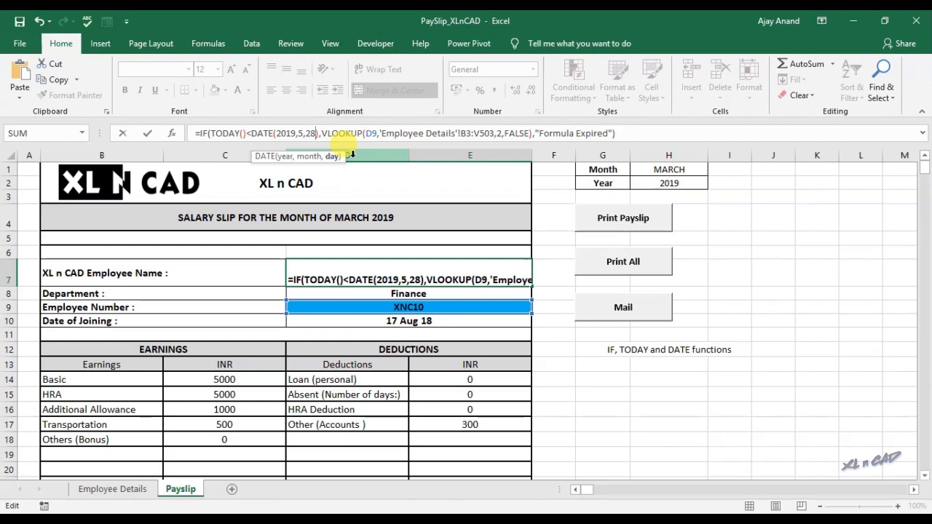
key(Return)
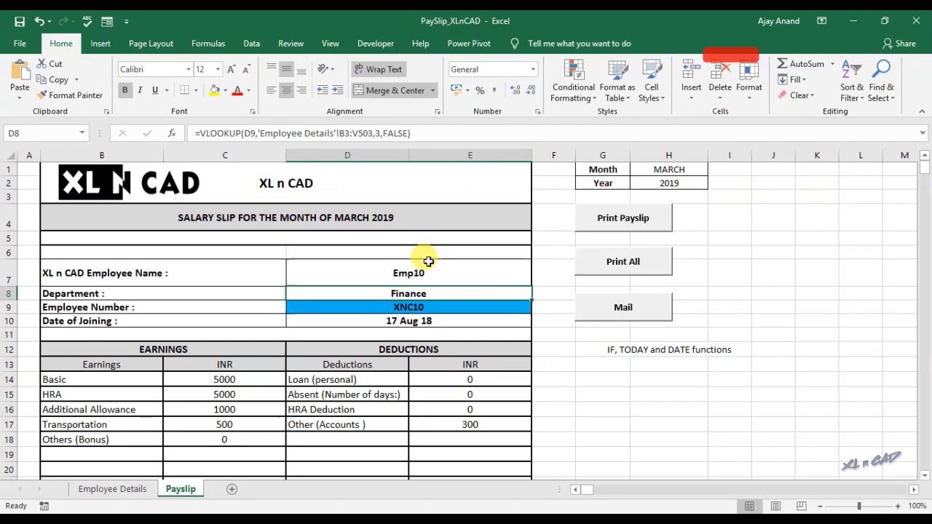
- Enter the date 15/05/2019 in cell H15
click(660, 394)
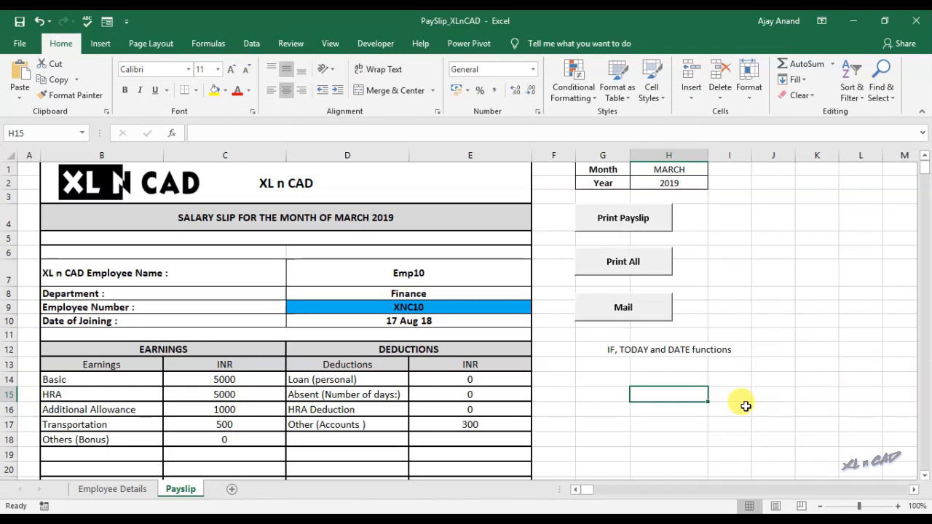
text(15/)
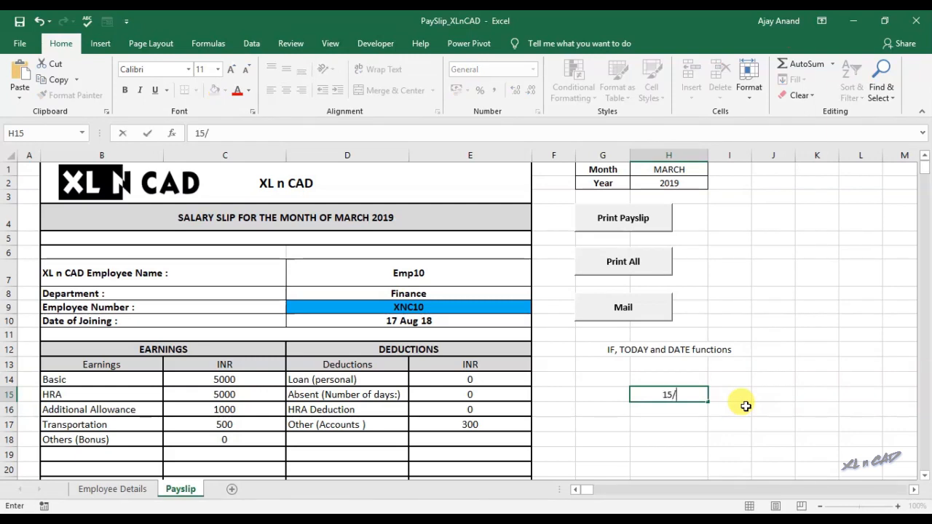
text(05/2019)
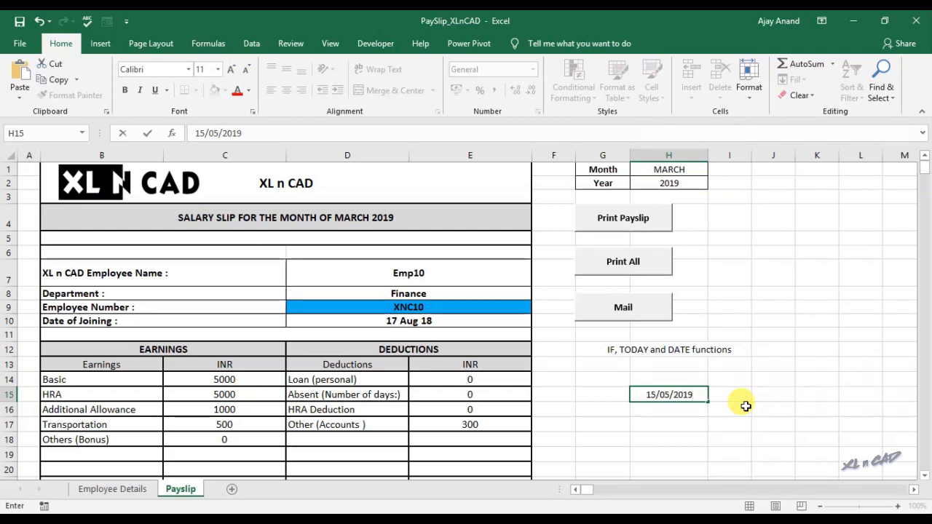
key(Return)
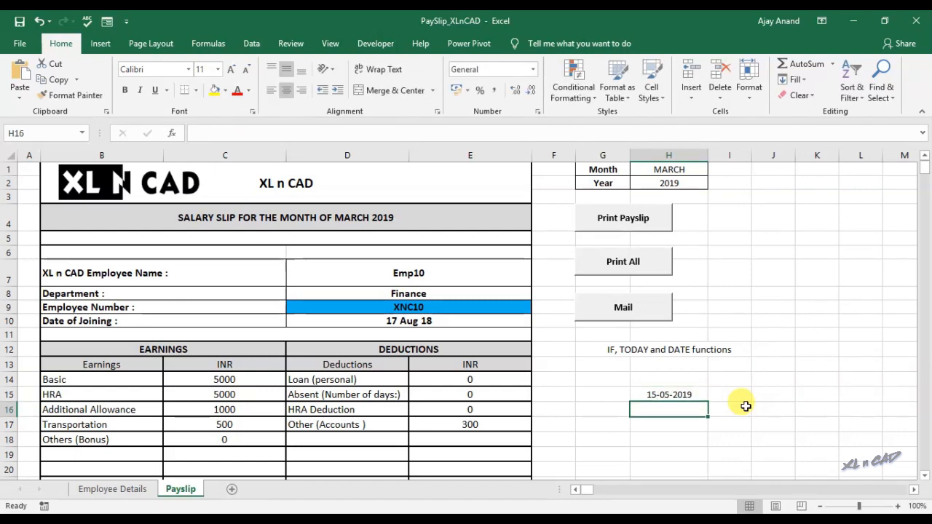
- Cut the VLOOKUP expression out of the Basic earnings formula in C14, leaving only the equals sign
click(223, 379)
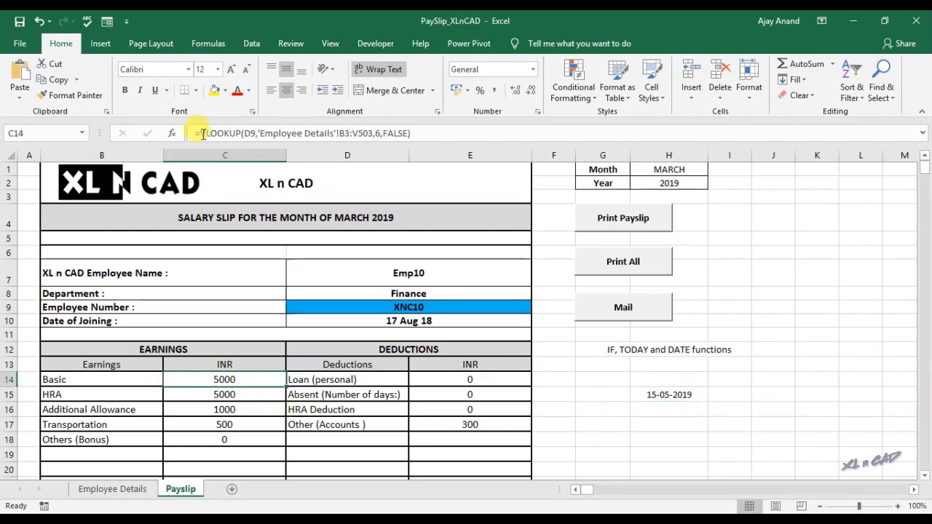
drag(204, 133, 416, 134)
right_click(412, 135)
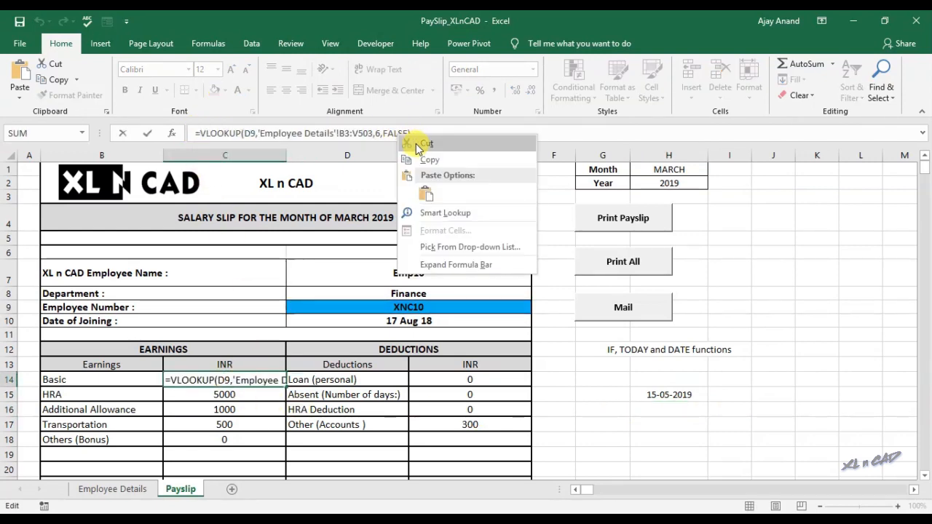
click(425, 144)
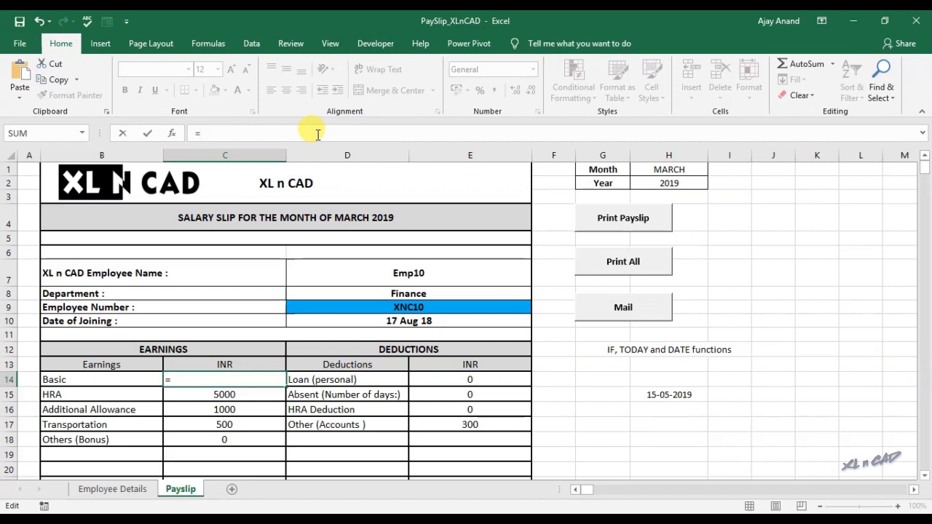
- Start an IF function in the C14 formula that tests TODAY()<H15 and paste the cut VLOOKUP expression as its value if true
text(IF()
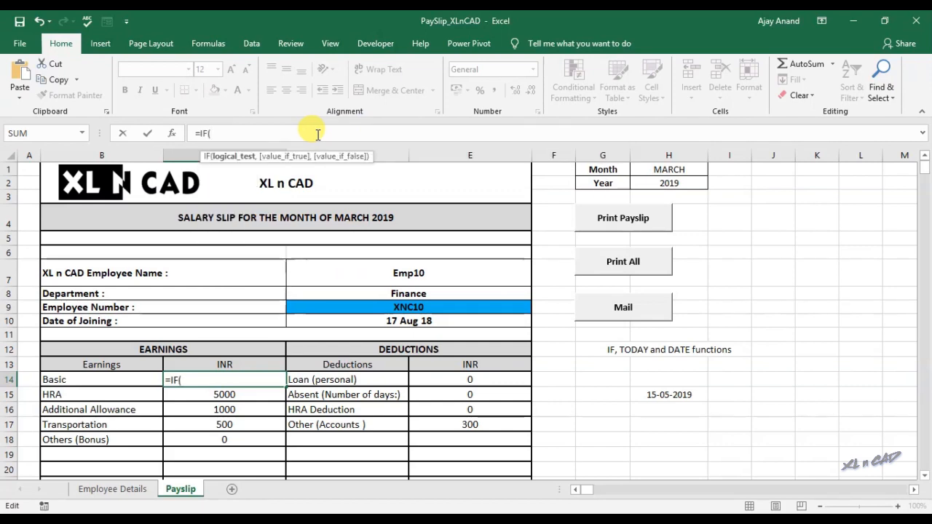
text(TODAY()<)
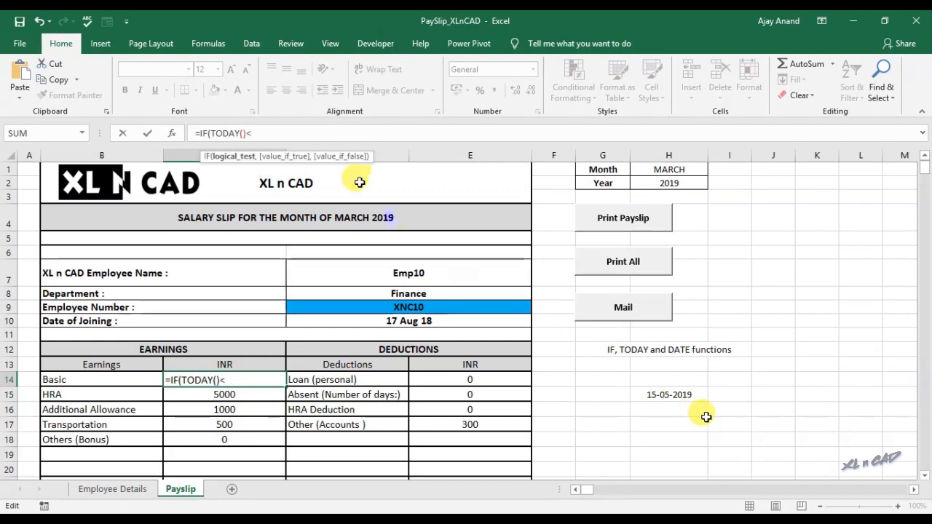
click(690, 395)
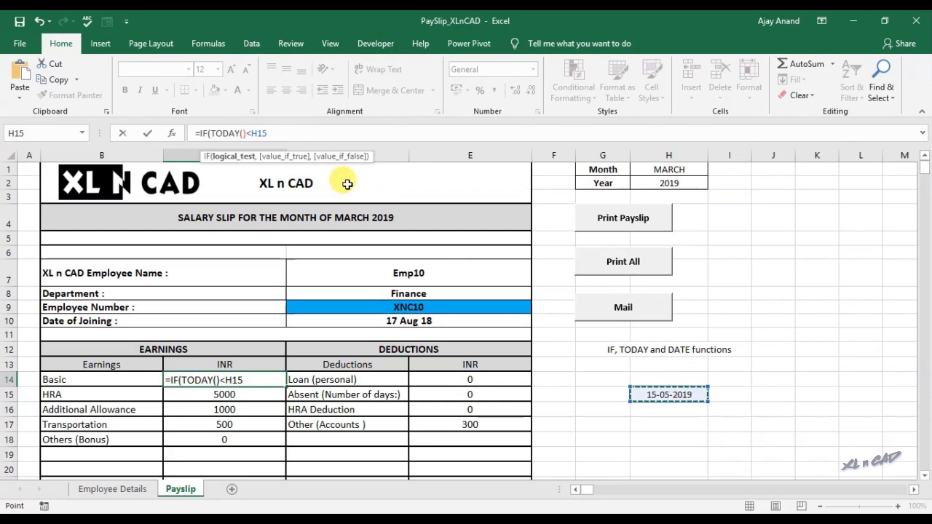
text(,)
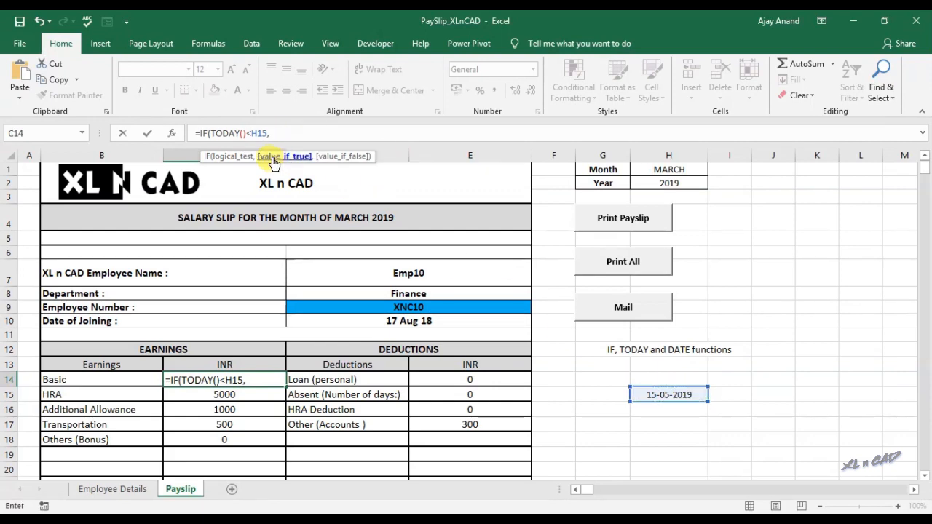
right_click(399, 128)
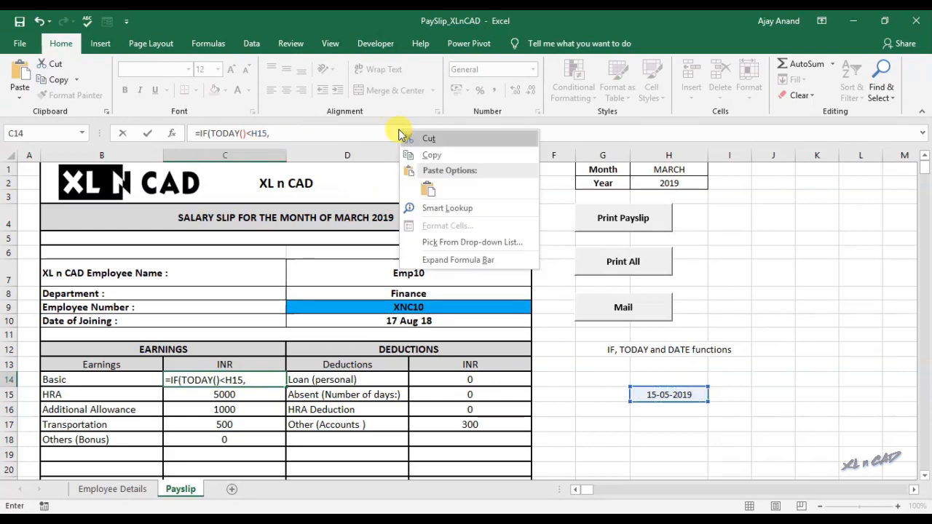
click(426, 191)
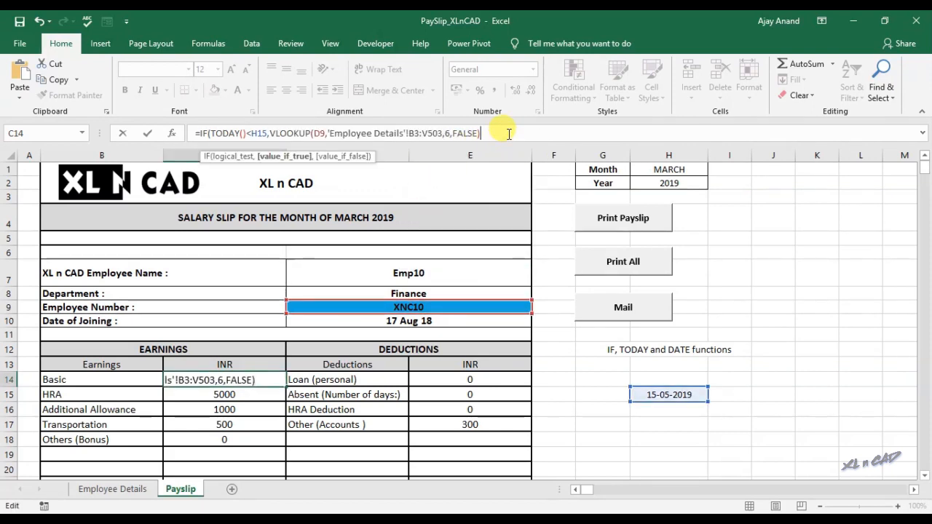
- Add "Contact XL n CAD" as the value if false in the C14 IF formula and enter the finished formula
text(,)
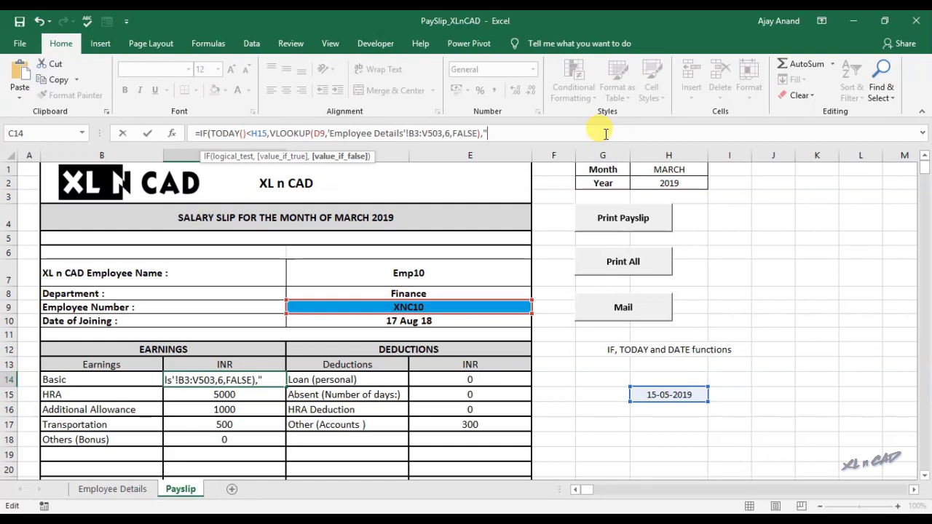
text("Contact)
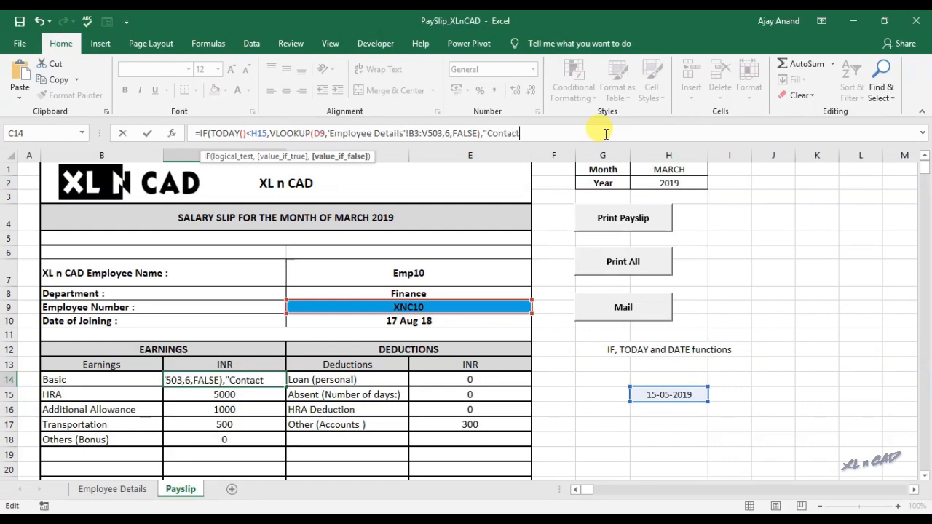
text( XL n )
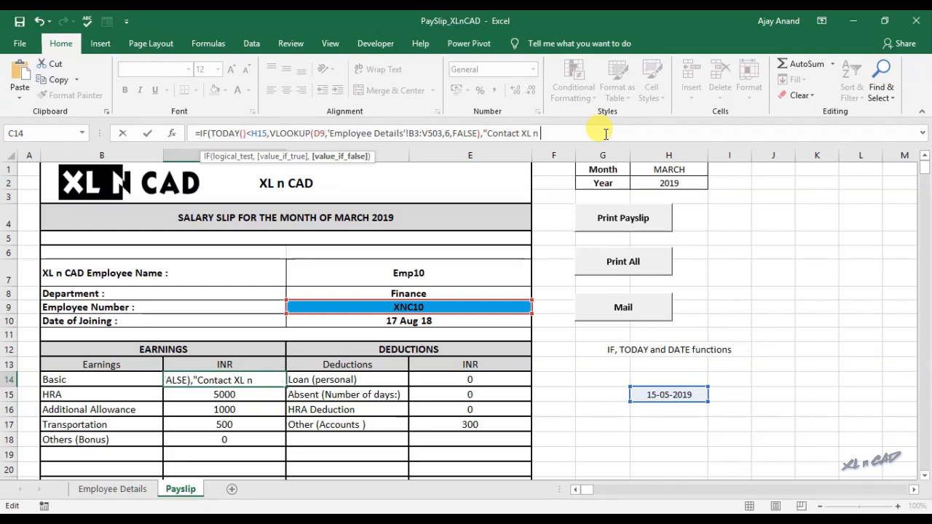
text(CAD")
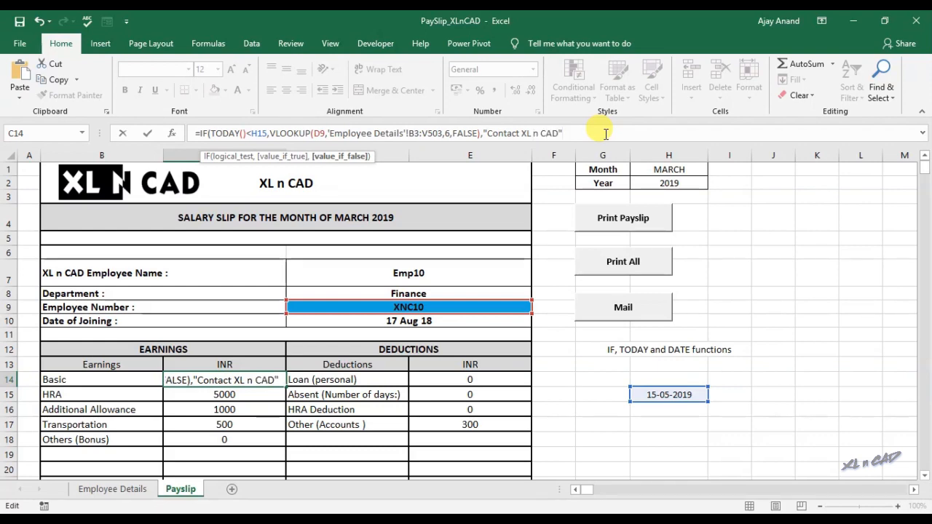
text())
key(Return)
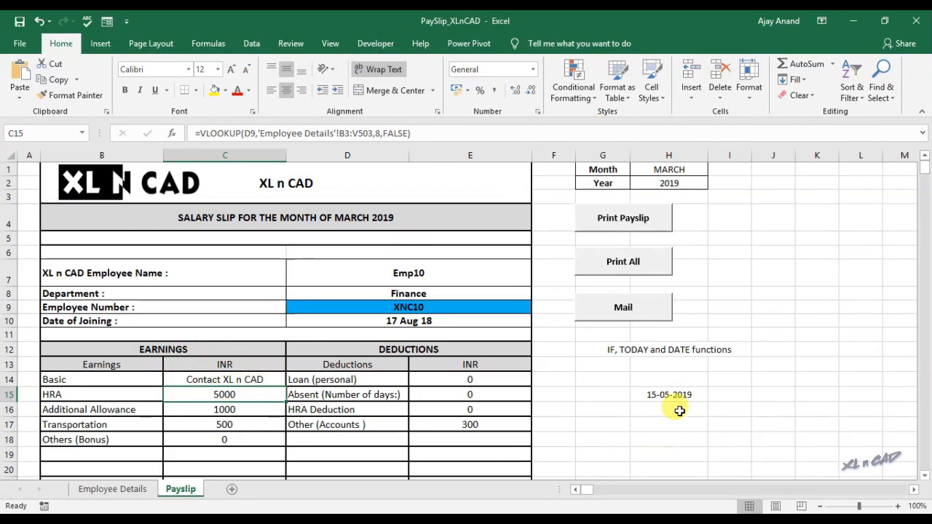
- Check the computer's current date in the system calendar against the expiry date in H15
click(874, 520)
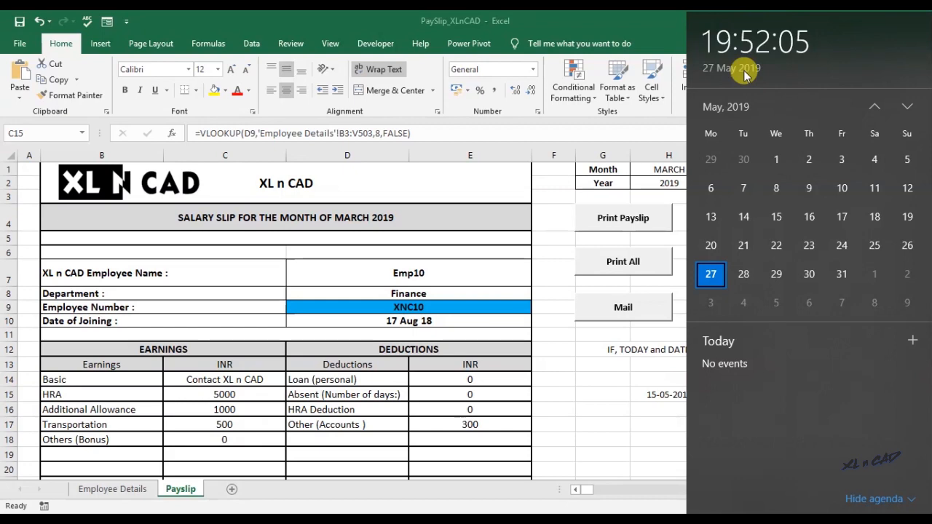
click(658, 394)
- Change the expiry date in H15 to 30-05-2019 and check the Basic earnings cell C14 against it
click(657, 394)
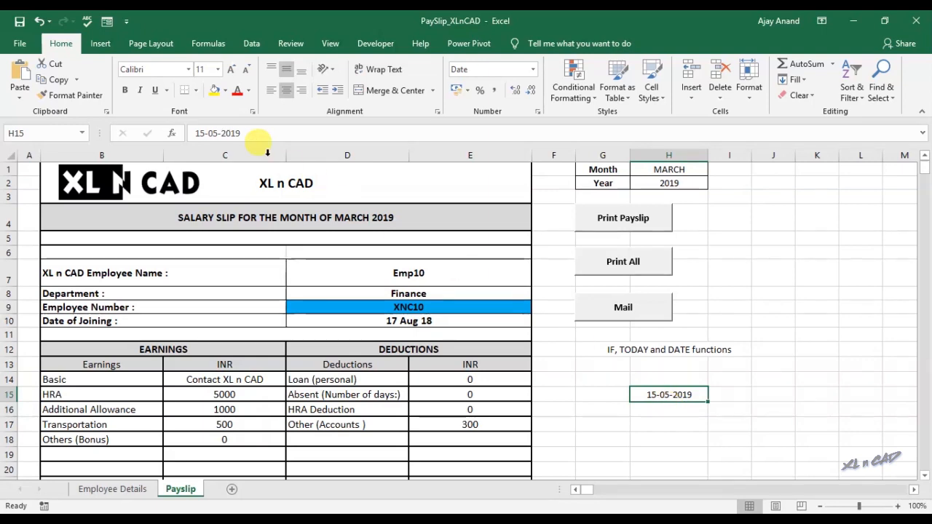
double_click(204, 134)
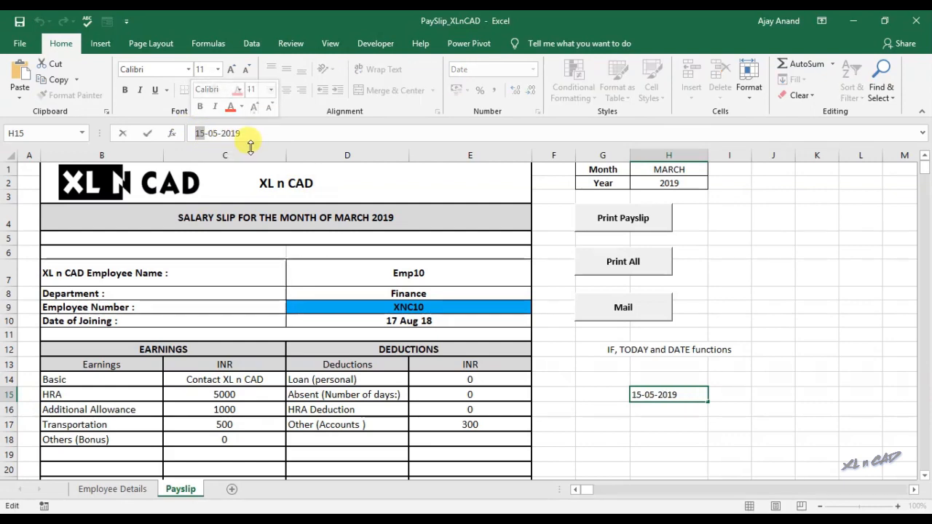
text(30)
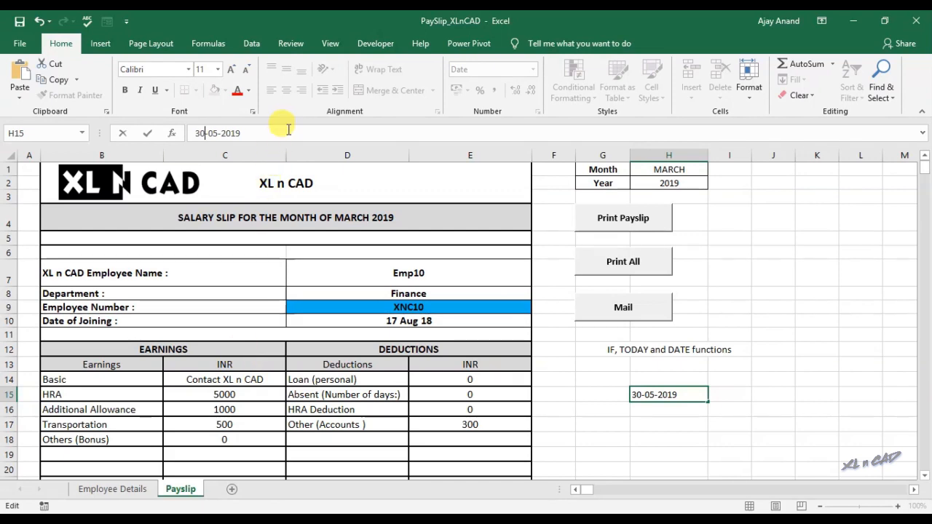
key(Return)
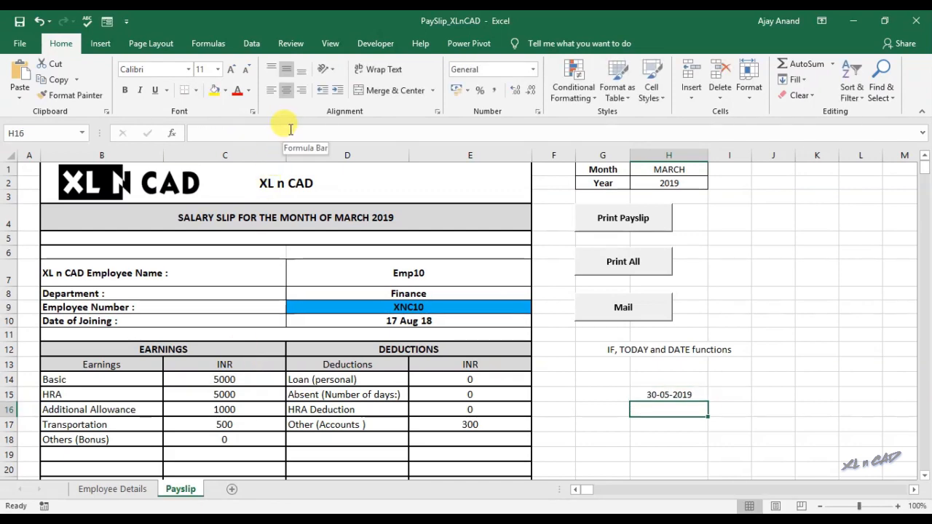
click(223, 380)
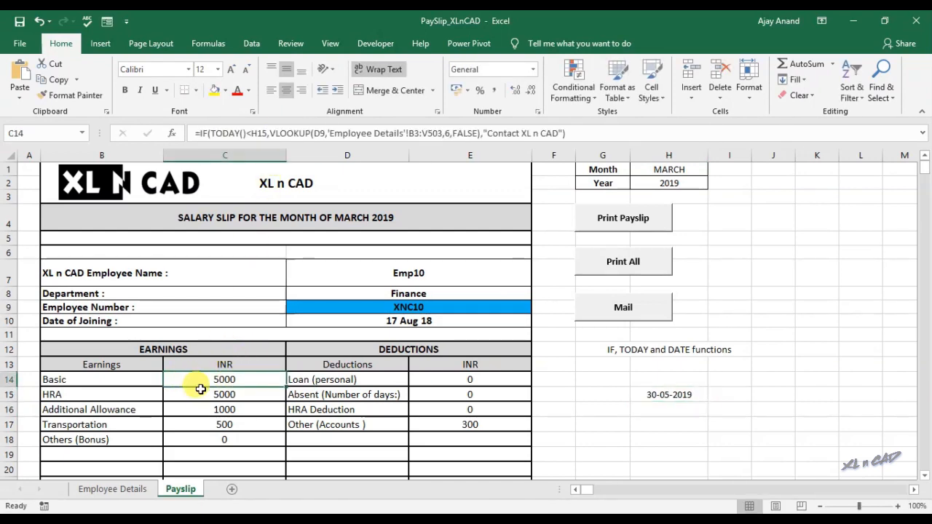
click(696, 394)
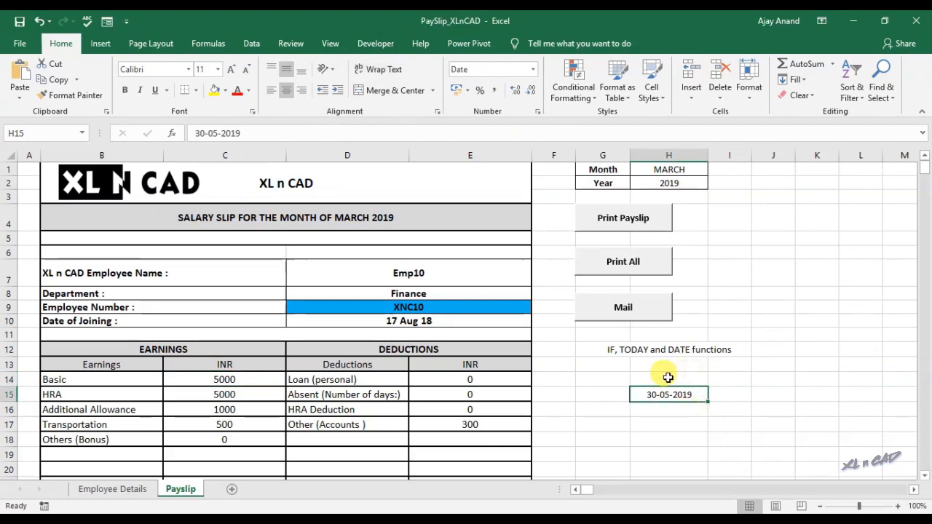